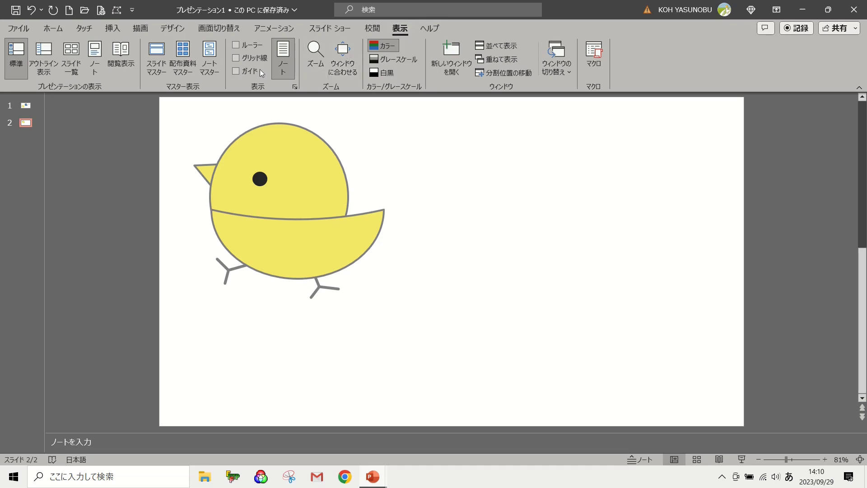
# - Turn on gridlines and guides, enable snap to grid, and set spacing to 2 grids per cm (0.5 cm)
pyautogui.click(235, 58)
pyautogui.click(235, 71)
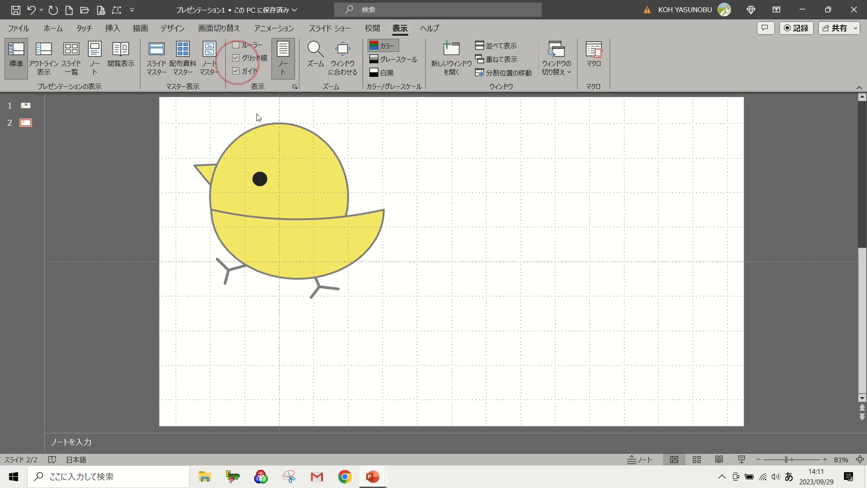
pyautogui.click(294, 87)
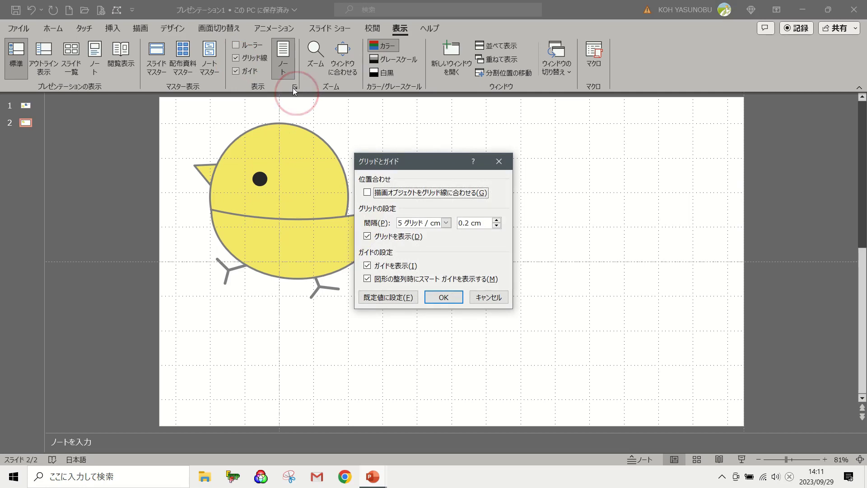
pyautogui.click(368, 194)
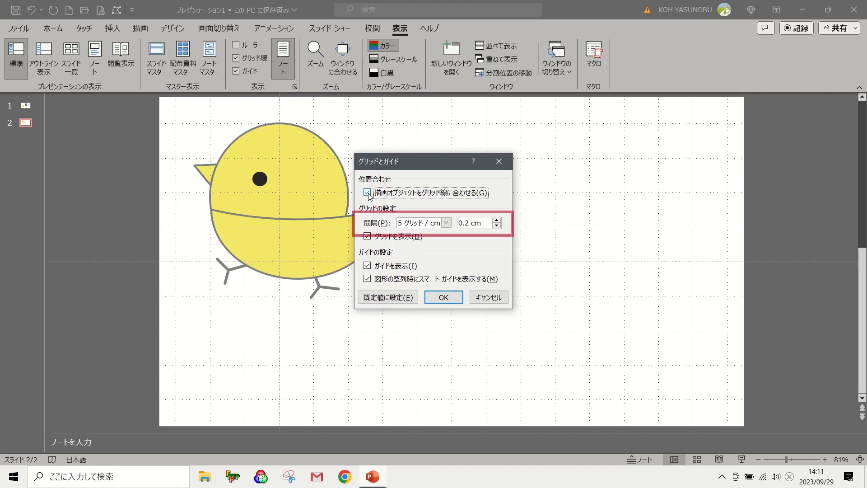
pyautogui.click(446, 222)
pyautogui.click(446, 223)
pyautogui.click(445, 222)
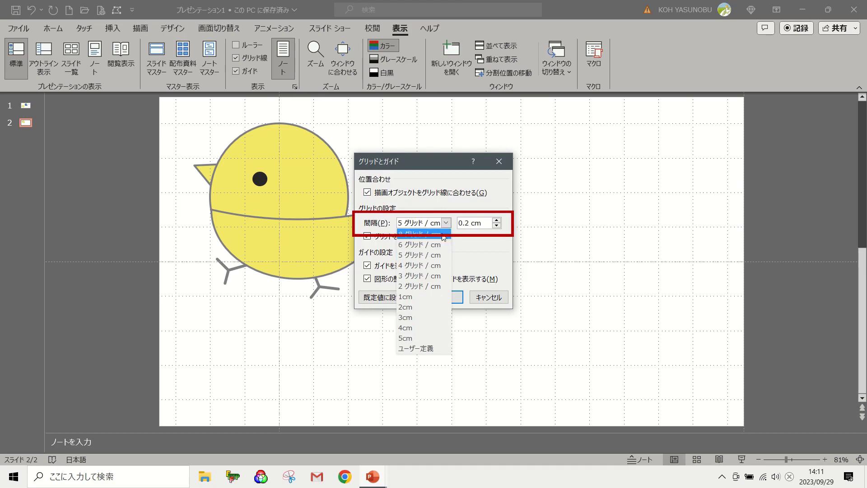
pyautogui.click(420, 286)
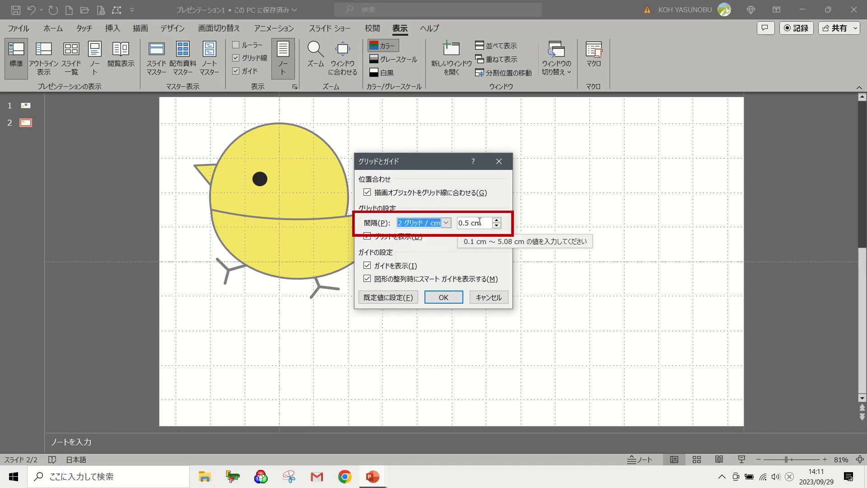
pyautogui.click(456, 297)
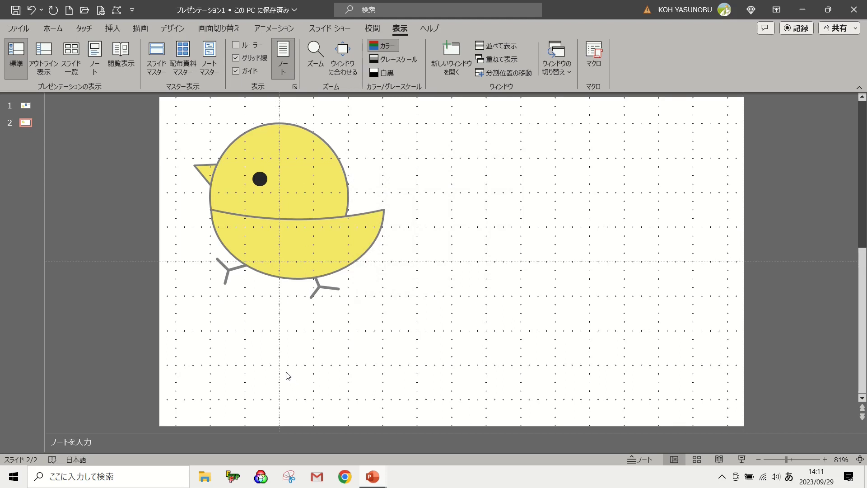
# - Ctrl-drag a copy of the vertical guide to the 8.00 cm position in the slide's right half
pyautogui.click(279, 345)
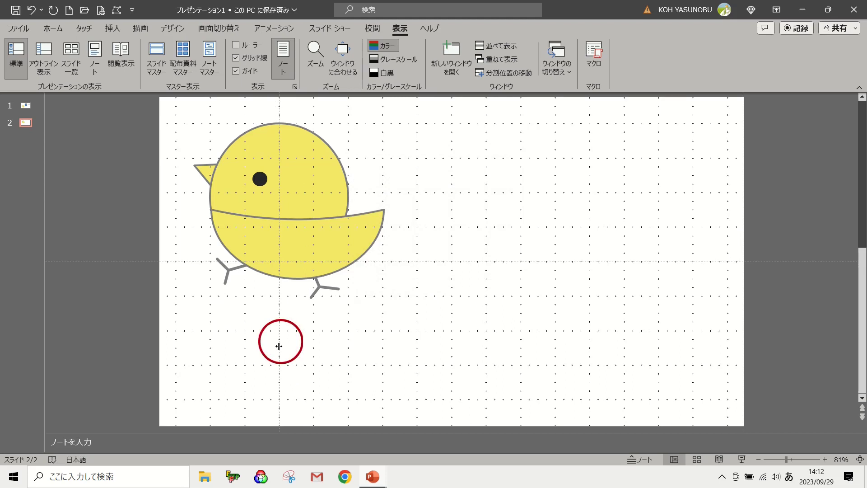
pyautogui.press('ctrl')
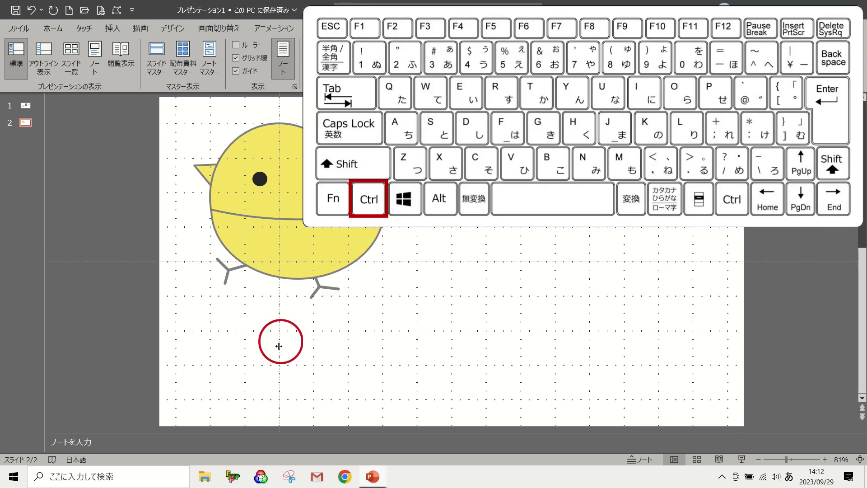
pyautogui.moveTo(279, 346)
pyautogui.mouseDown()
pyautogui.moveTo(276, 354)
pyautogui.moveTo(591, 338)
pyautogui.mouseUp()
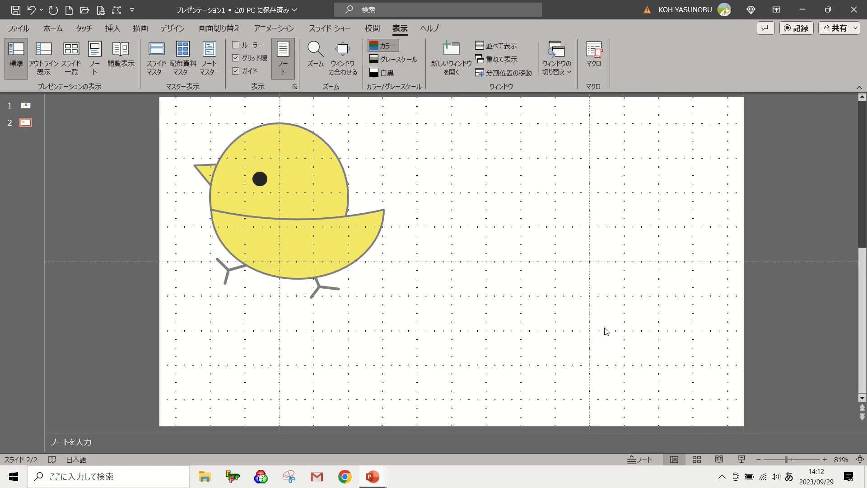
pyautogui.click(590, 332)
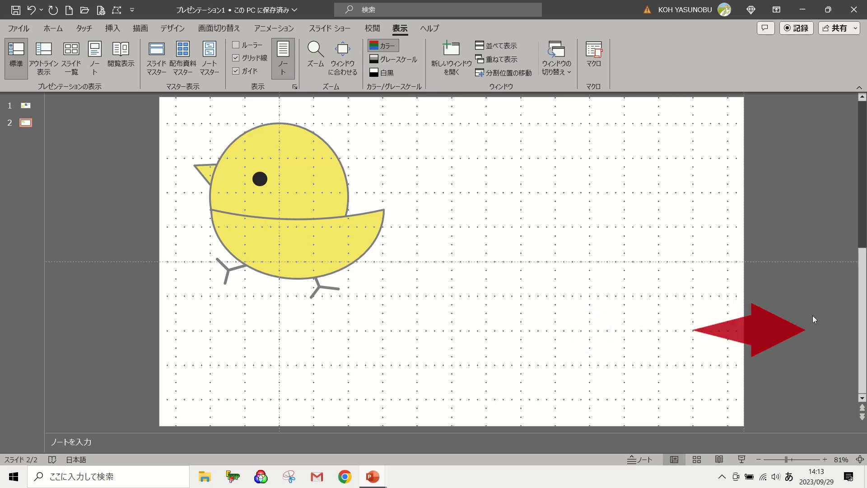
pyautogui.moveTo(279, 330); pyautogui.dragTo(590, 341)
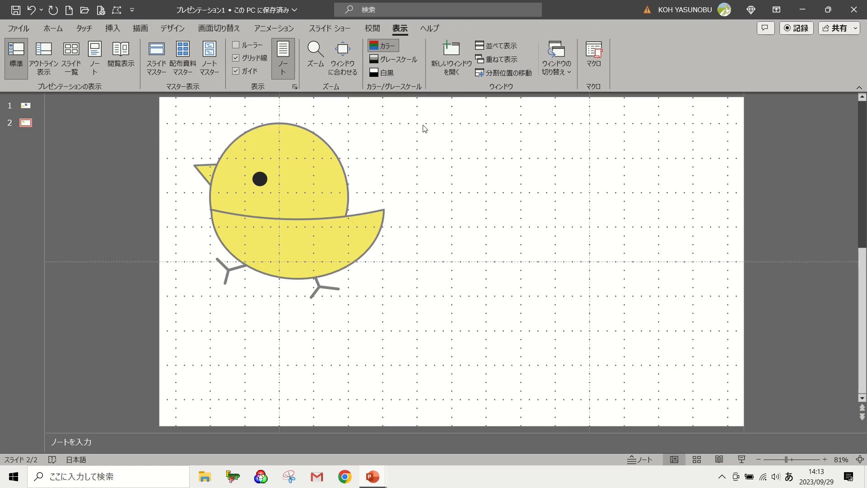
# - Draw a blue circle to the right of the yellow chick
pyautogui.click(53, 28)
pyautogui.click(556, 46)
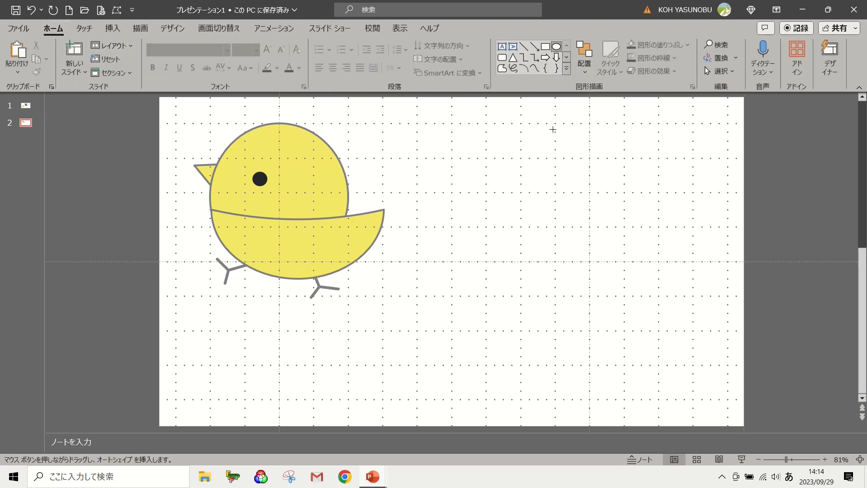
pyautogui.moveTo(519, 123); pyautogui.dragTo(658, 273)
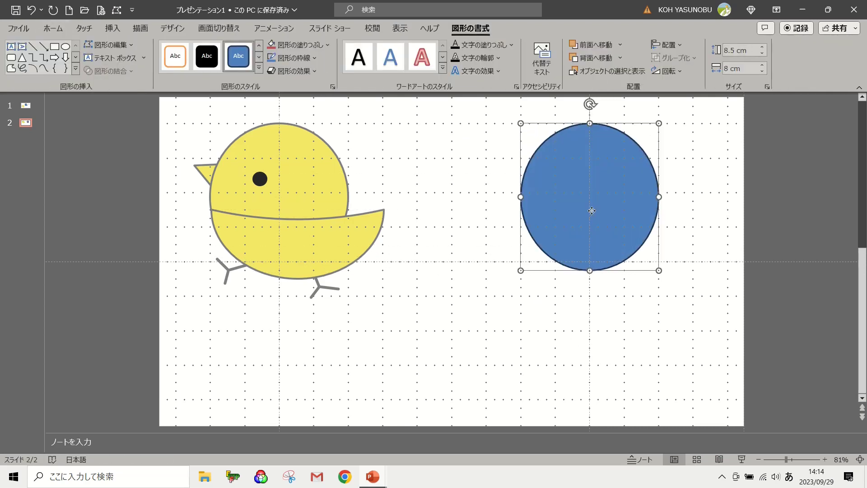
pyautogui.moveTo(592, 209); pyautogui.dragTo(591, 211)
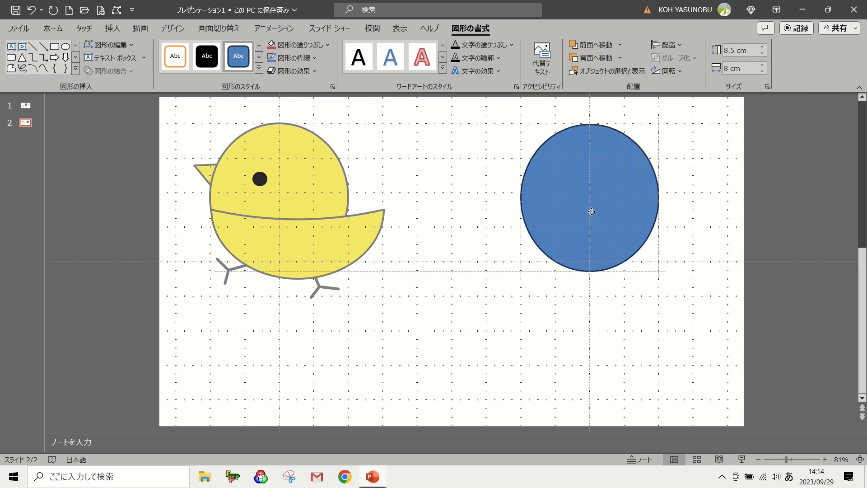
pyautogui.click(601, 382)
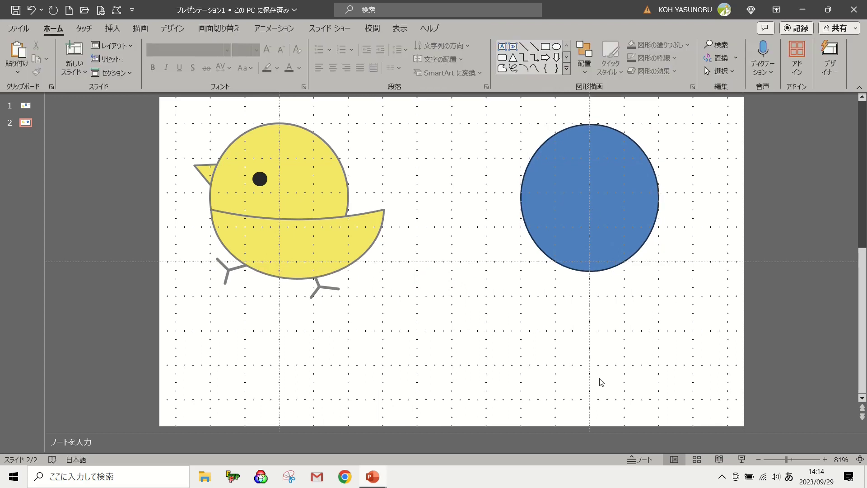
# - Add a Moon shape, rotate it left 90°, and lay it across the circle's lower half
pyautogui.click(566, 69)
pyautogui.click(610, 194)
pyautogui.moveTo(460, 210); pyautogui.dragTo(530, 382)
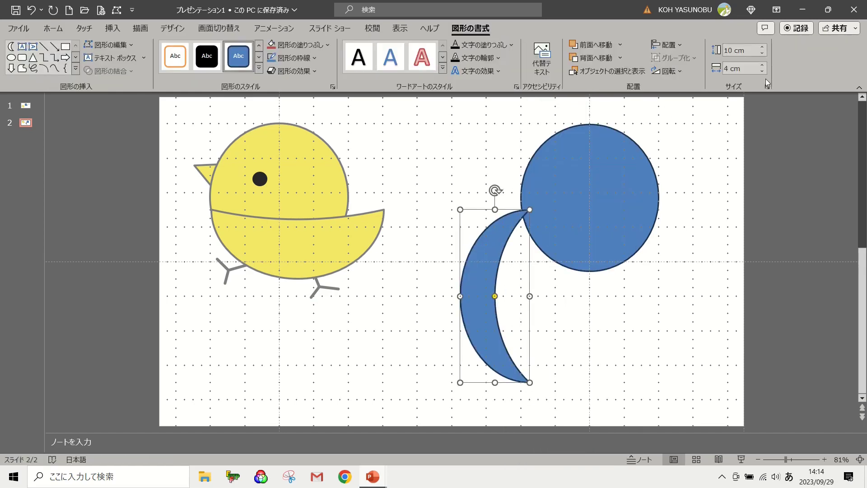
pyautogui.click(679, 71)
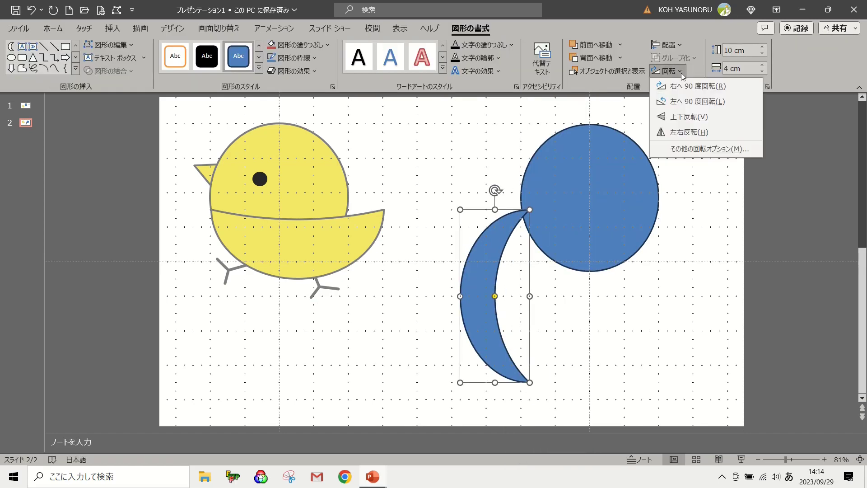
pyautogui.click(689, 101)
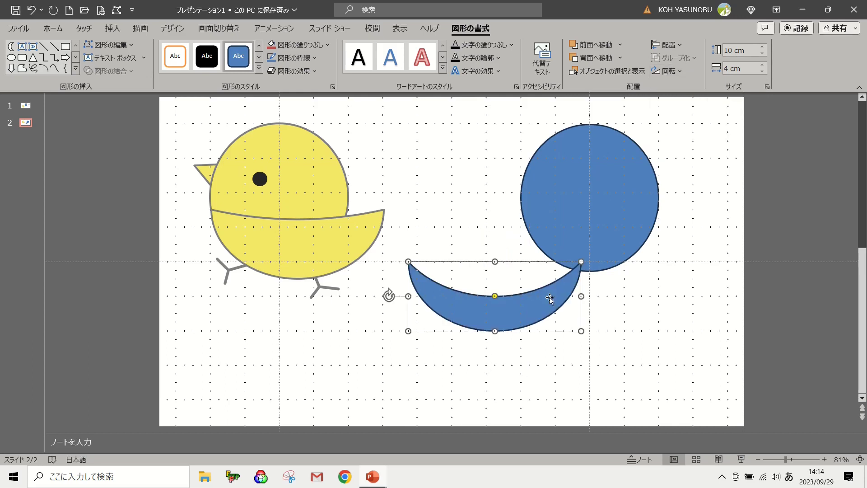
pyautogui.moveTo(520, 314)
pyautogui.mouseDown()
pyautogui.moveTo(581, 306)
pyautogui.moveTo(623, 290)
pyautogui.moveTo(637, 274)
pyautogui.moveTo(606, 238)
pyautogui.moveTo(609, 207)
pyautogui.mouseUp()
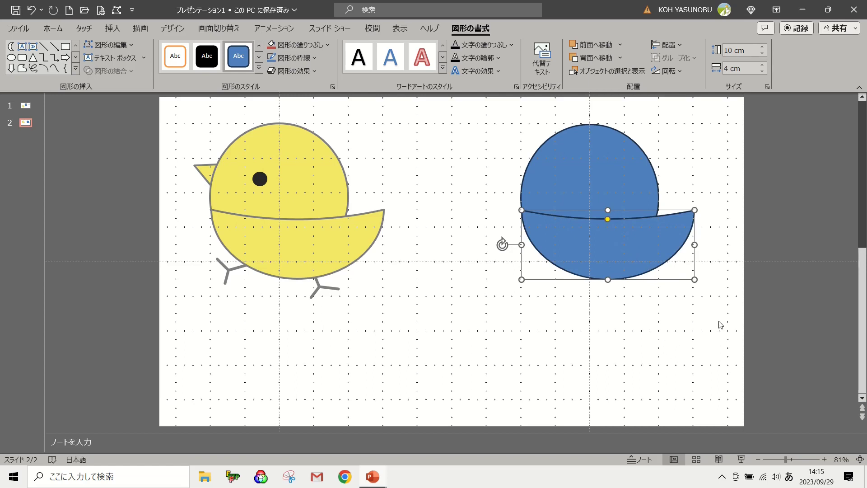
pyautogui.moveTo(718, 320); pyautogui.dragTo(471, 106)
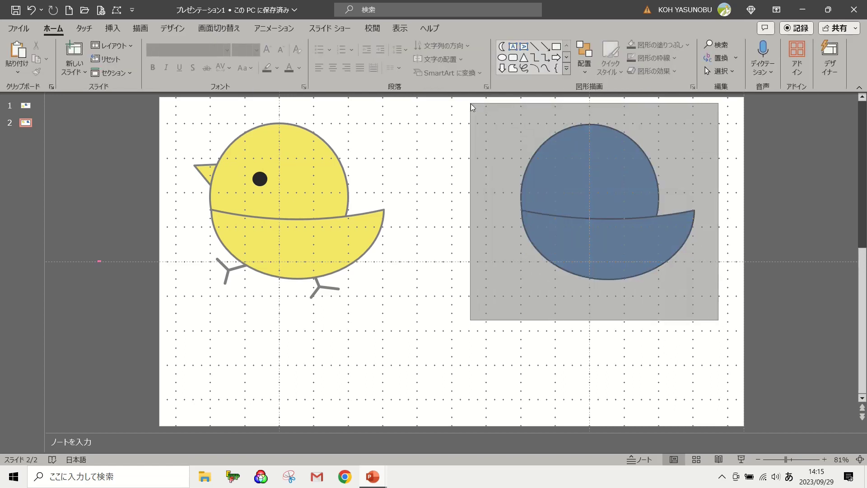
# - Union the blue circle and crescent into a single body shape
pyautogui.click(132, 74)
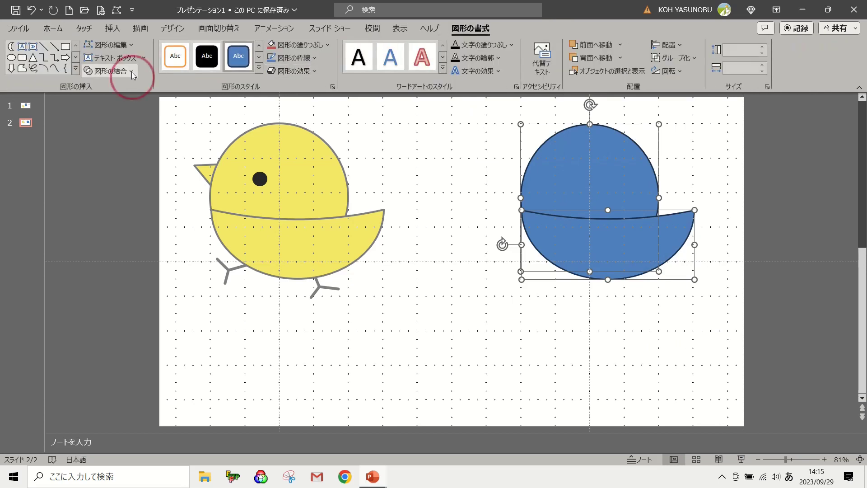
pyautogui.click(113, 87)
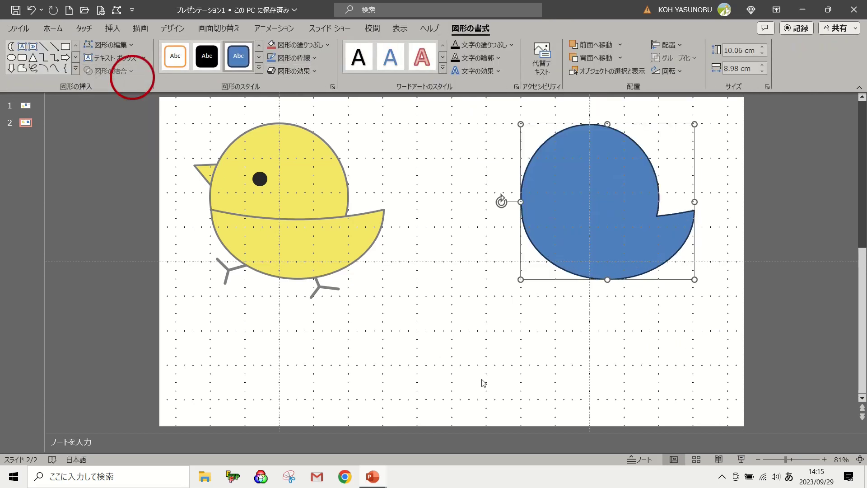
pyautogui.click(562, 367)
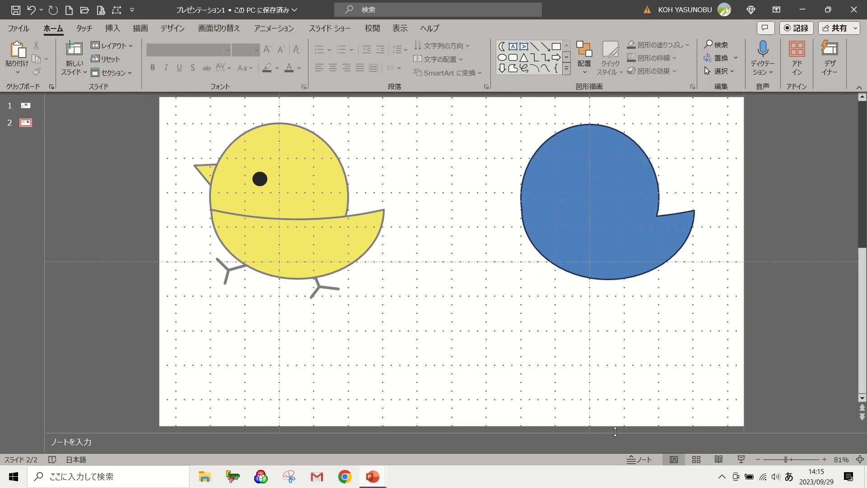
pyautogui.click(524, 59)
# - Draw a small triangle beak on the blue body's front edge and send it behind the body
pyautogui.moveTo(476, 277); pyautogui.dragTo(501, 302)
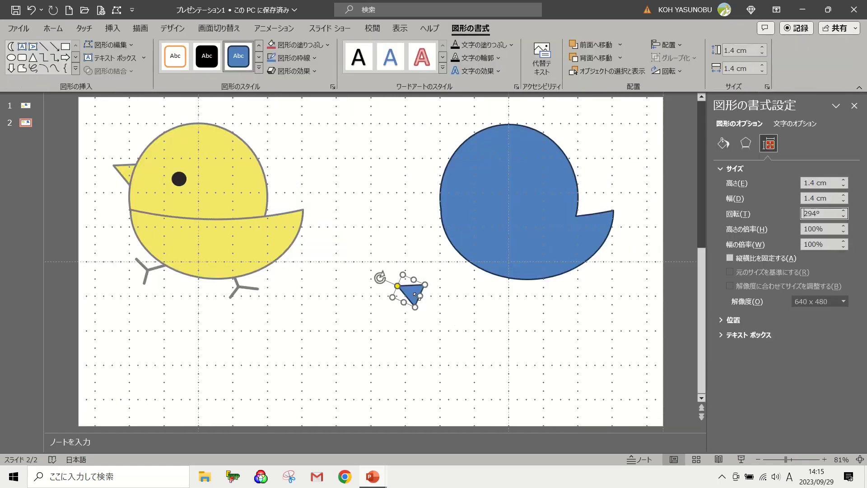
pyautogui.moveTo(414, 295); pyautogui.dragTo(445, 170)
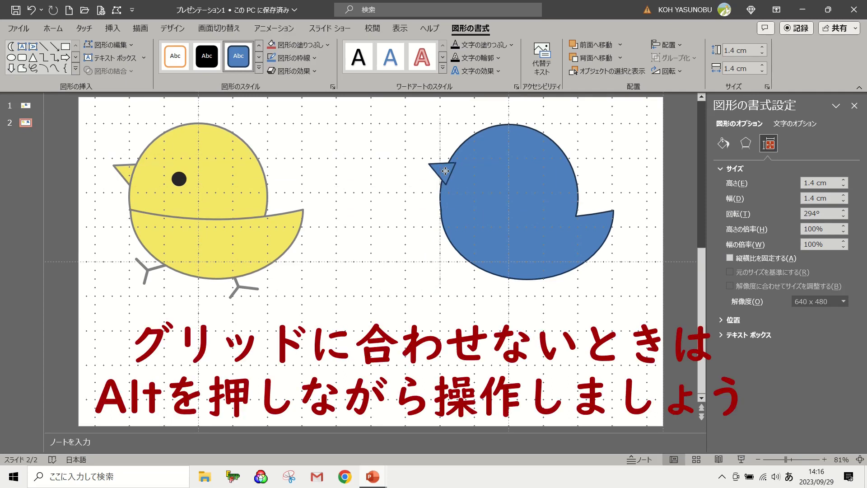
pyautogui.click(619, 58)
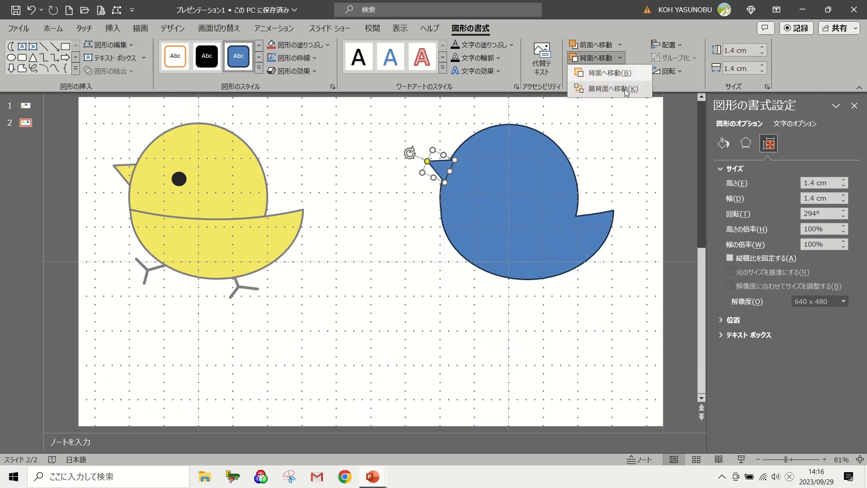
pyautogui.click(625, 89)
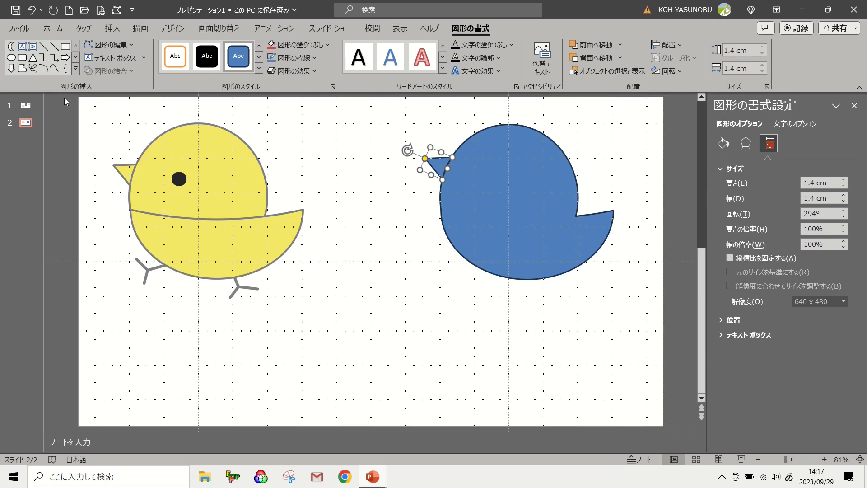
pyautogui.click(43, 46)
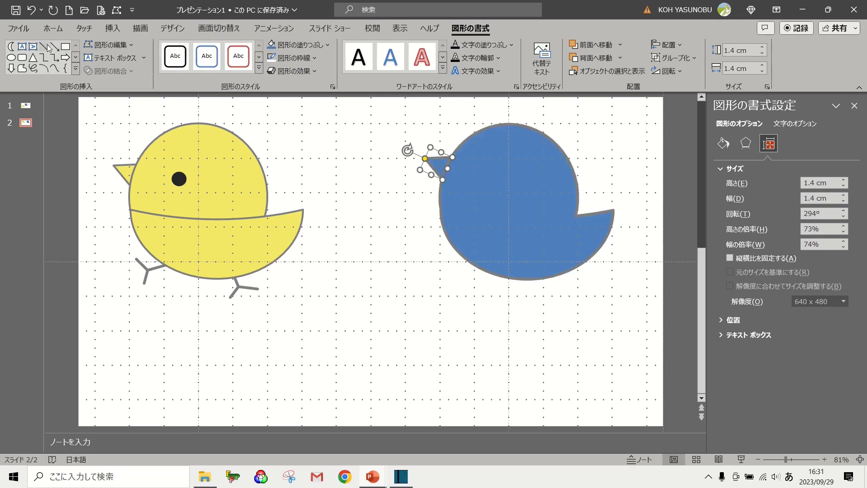
pyautogui.click(44, 47)
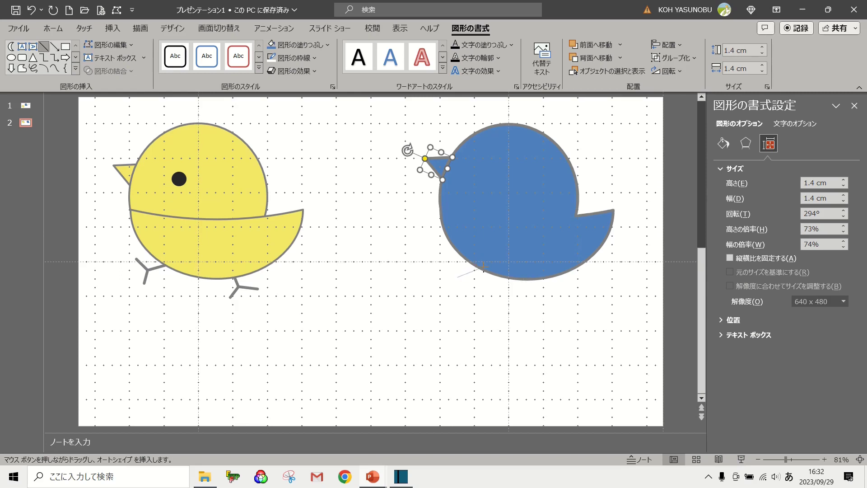
# - Draw a leg line under the blue chick with 4.5 pt width and round caps
pyautogui.moveTo(483, 267); pyautogui.dragTo(483, 267)
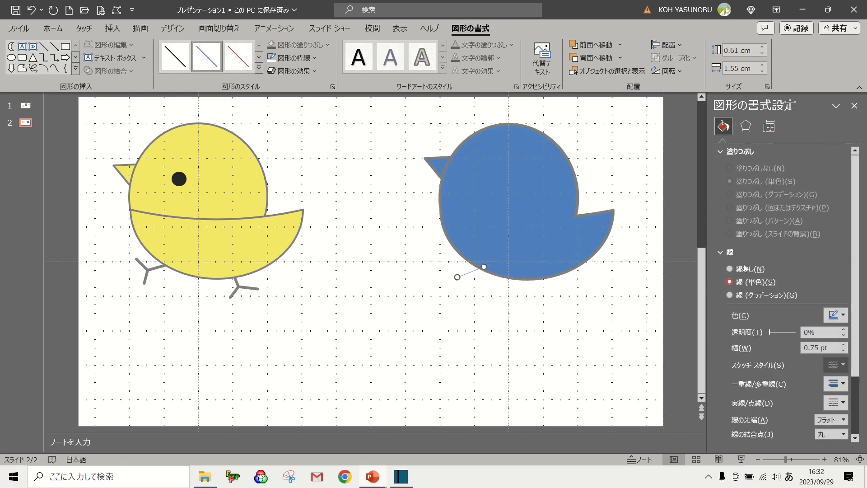
pyautogui.doubleClick(817, 347)
pyautogui.write('4.5')
pyautogui.press('Return')
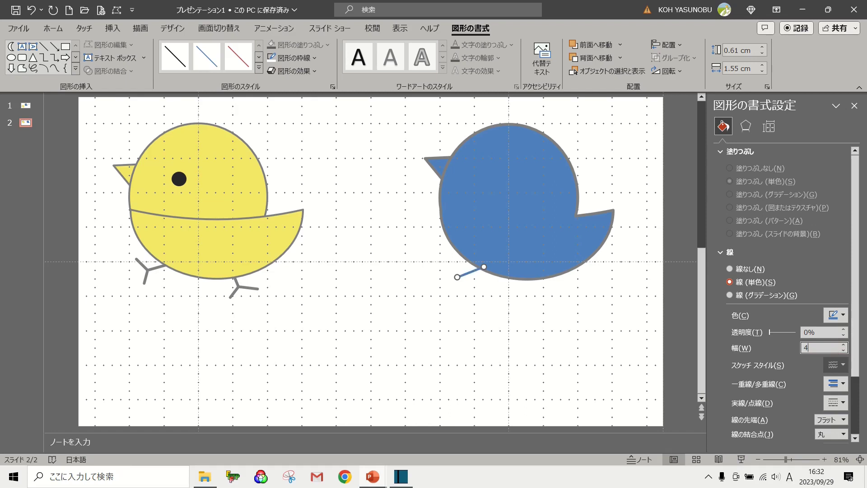
pyautogui.click(836, 315)
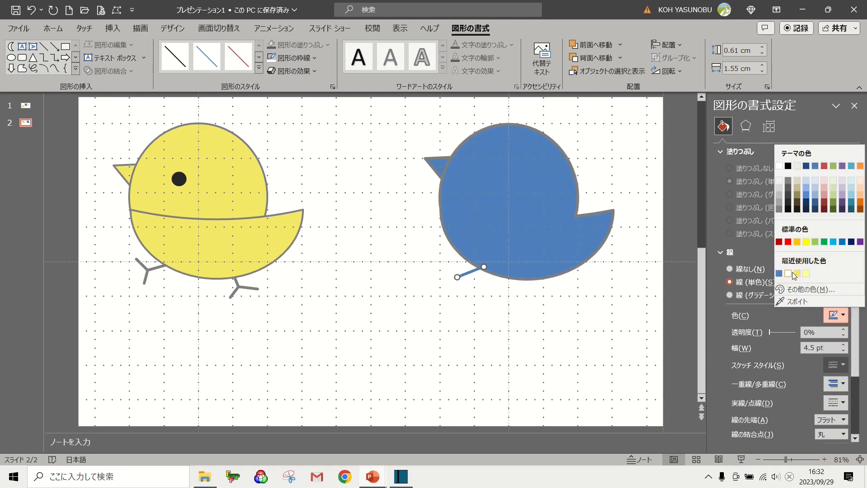
pyautogui.click(778, 210)
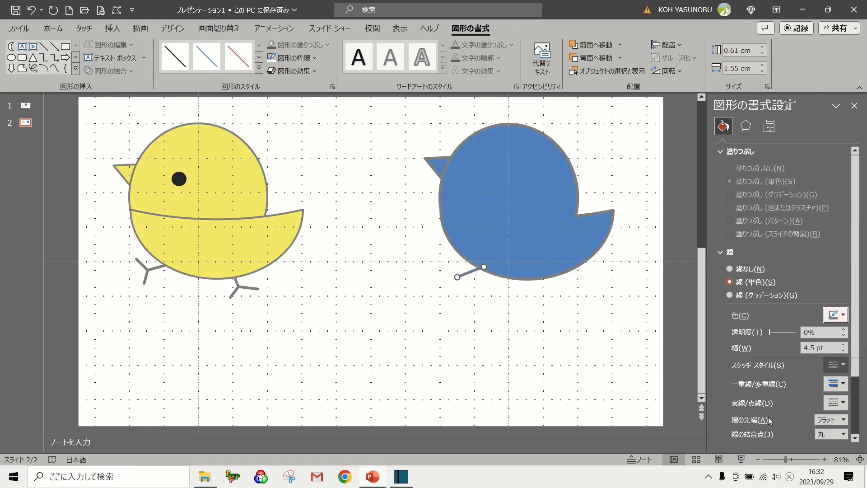
pyautogui.click(844, 420)
pyautogui.click(824, 441)
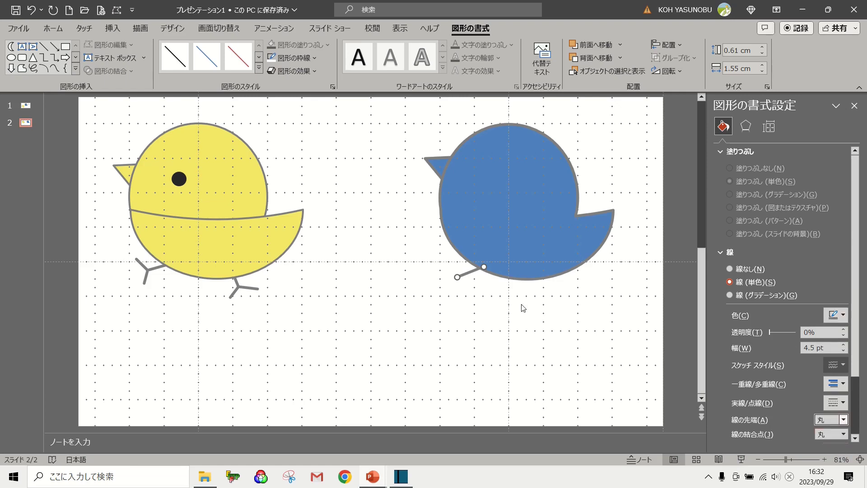
# - Copy the line into three angled toes and group them into one foot
pyautogui.hotkey('ctrl', 'c')
pyautogui.hotkey('ctrl', 'v')
pyautogui.hotkey('ctrl', 'v')
pyautogui.moveTo(489, 287)
pyautogui.mouseDown()
pyautogui.moveTo(447, 284)
pyautogui.moveTo(444, 270)
pyautogui.mouseUp()
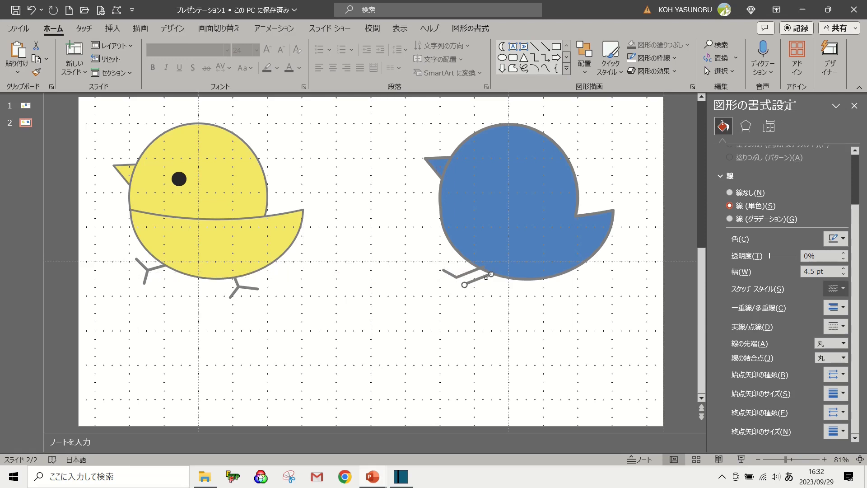
pyautogui.moveTo(490, 273); pyautogui.dragTo(456, 294)
pyautogui.moveTo(420, 242); pyautogui.dragTo(504, 355)
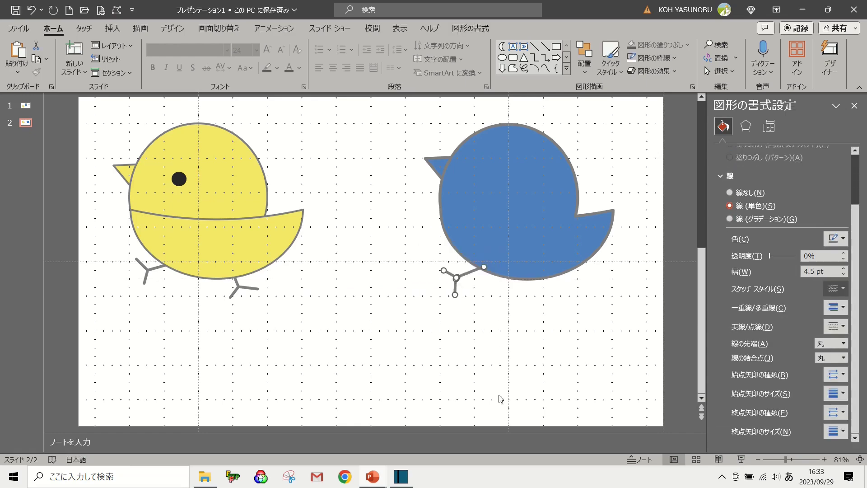
pyautogui.click(470, 28)
pyautogui.click(672, 58)
pyautogui.click(666, 68)
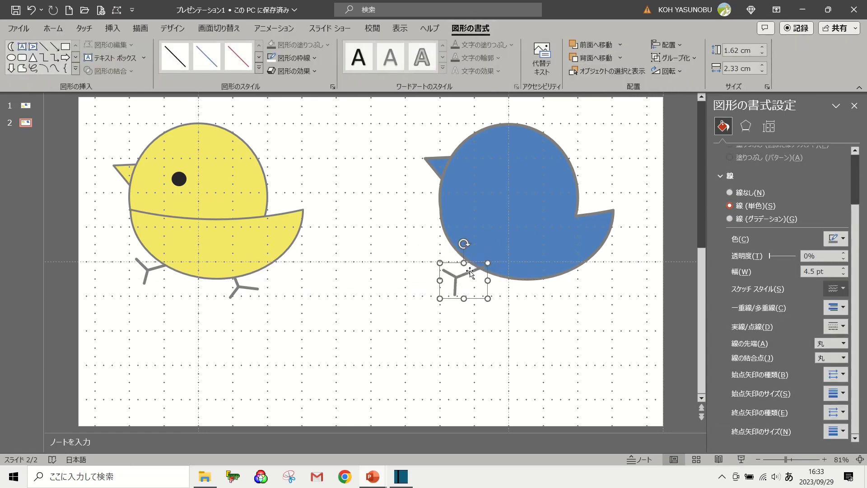
# - Duplicate the foot under the chick's right side and send both feet behind the body
pyautogui.click(561, 339)
pyautogui.hotkey('ctrl', 'v')
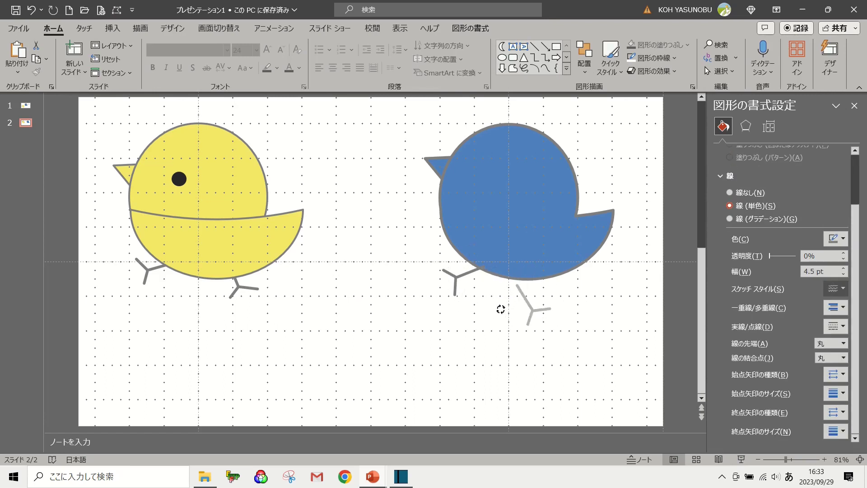
pyautogui.moveTo(526, 300); pyautogui.dragTo(550, 282)
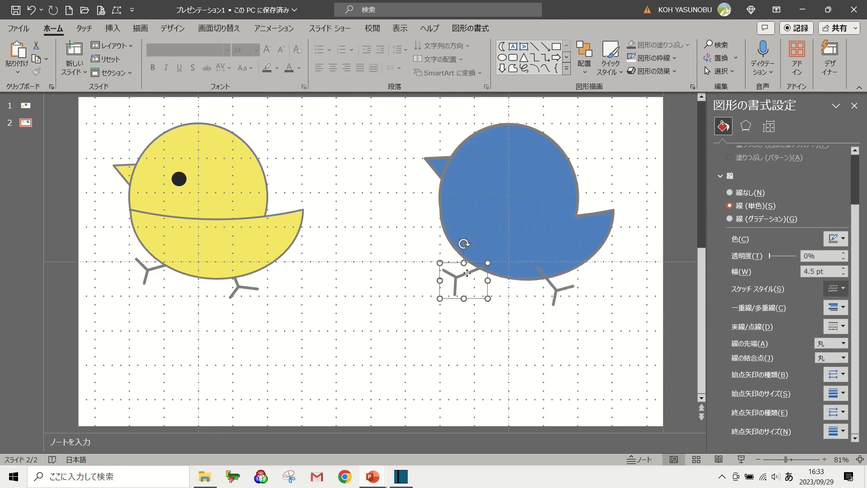
pyautogui.moveTo(472, 270); pyautogui.dragTo(475, 267)
pyautogui.keyDown('shift'); pyautogui.click(562, 291); pyautogui.keyUp('shift')
pyautogui.click(469, 28)
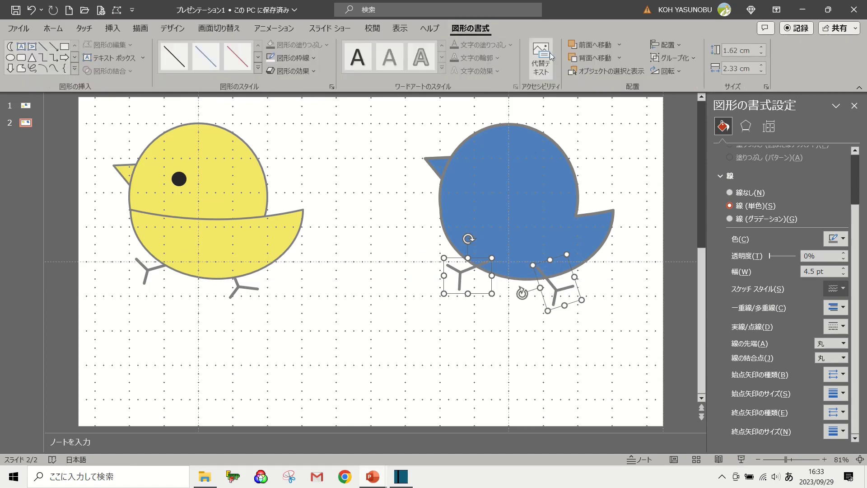
pyautogui.click(619, 58)
pyautogui.click(608, 88)
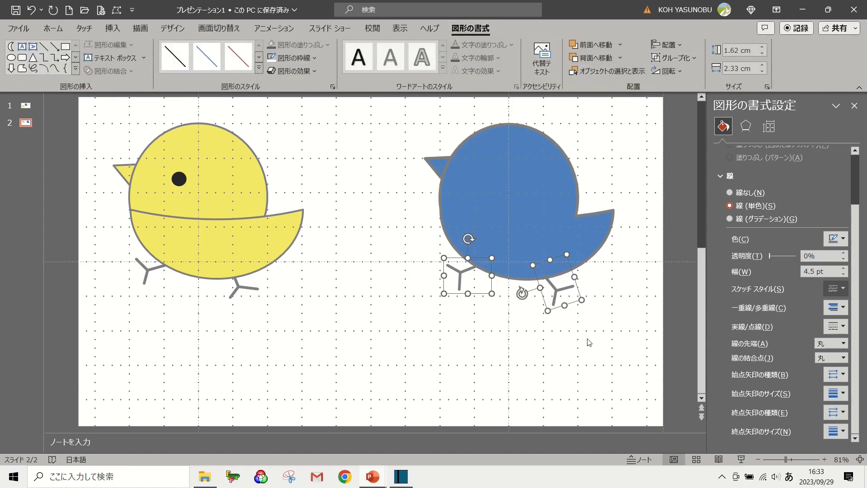
pyautogui.click(587, 341)
pyautogui.moveTo(555, 288); pyautogui.dragTo(557, 283)
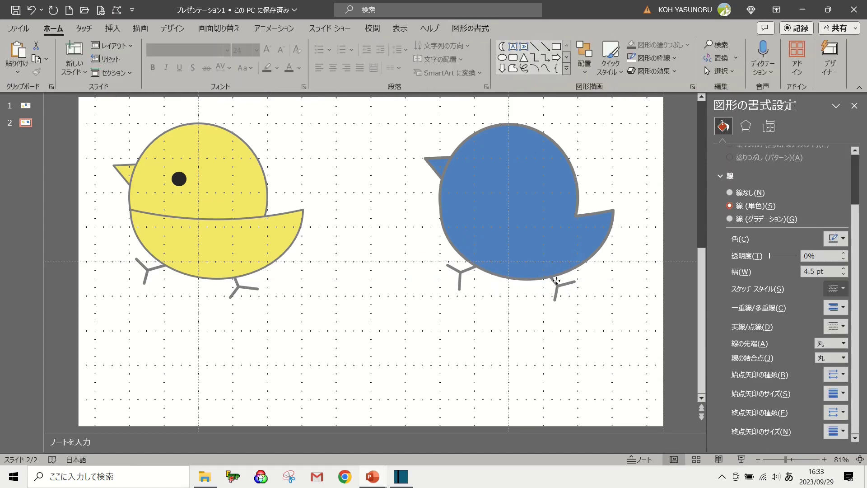
# - Draw a small oval, fill it black with no outline, and move it onto the blue chick's head
pyautogui.click(481, 343)
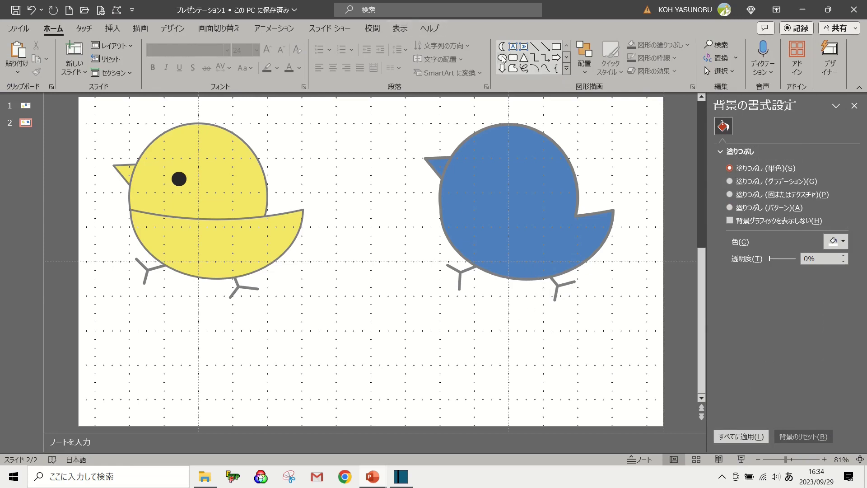
pyautogui.click(502, 58)
pyautogui.click(397, 304)
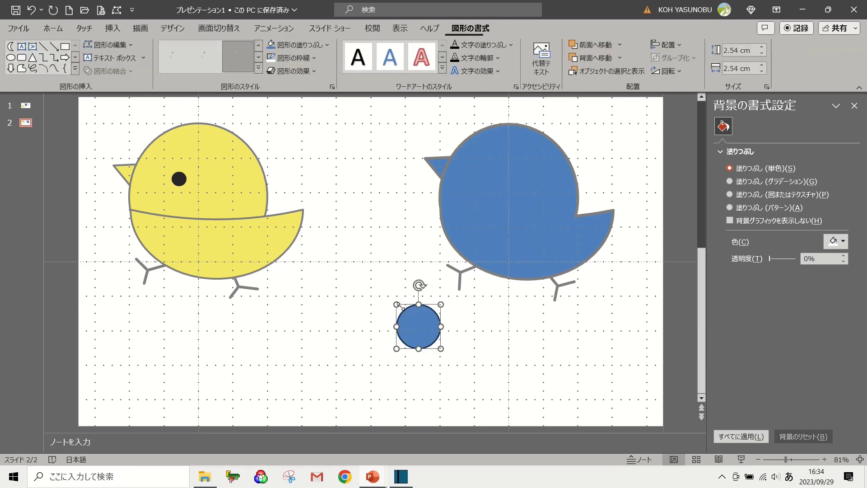
pyautogui.click(328, 45)
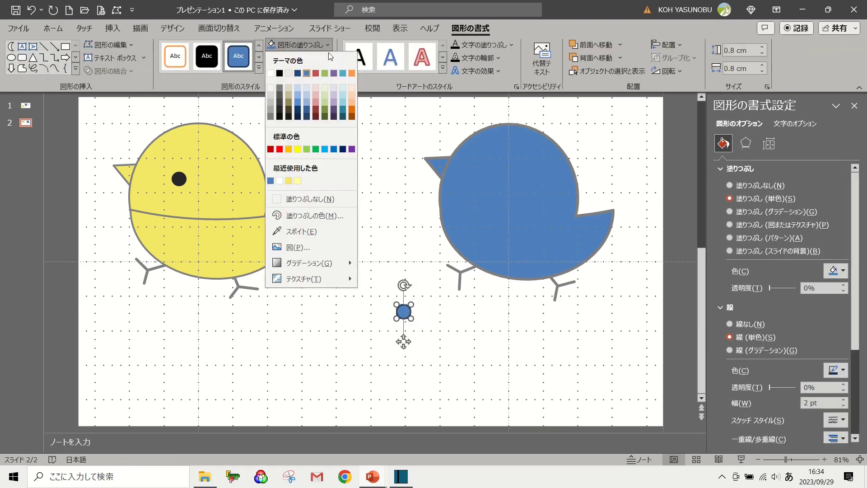
pyautogui.click(286, 72)
pyautogui.click(289, 59)
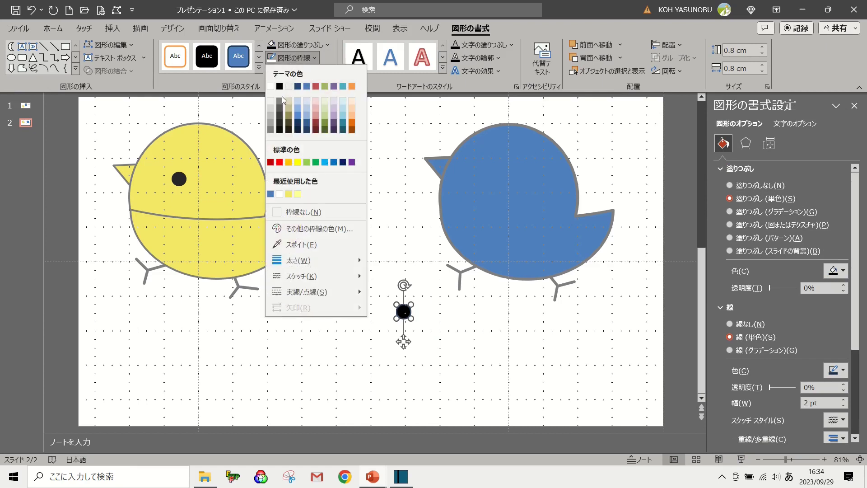
pyautogui.click(299, 212)
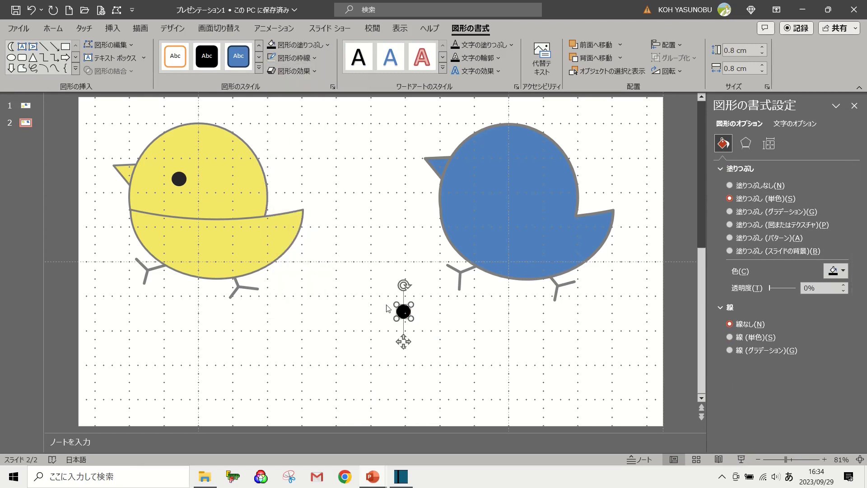
pyautogui.click(403, 312)
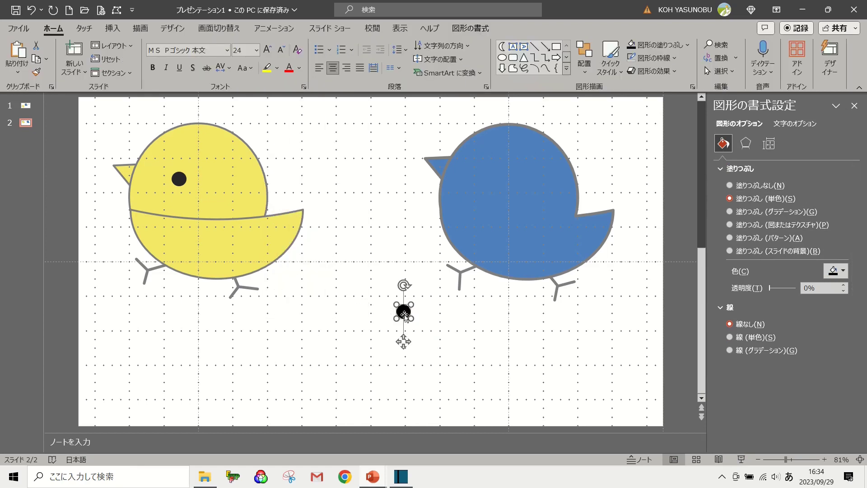
pyautogui.moveTo(403, 311); pyautogui.dragTo(488, 184)
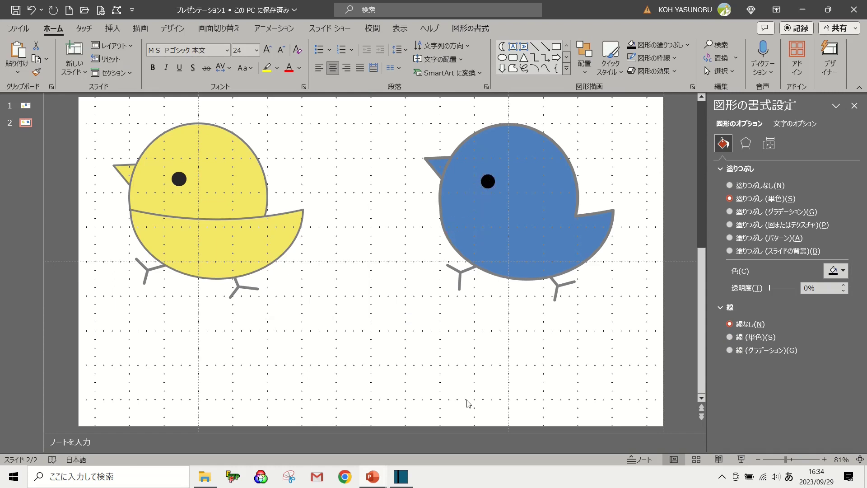
# - Recolour the second chick's body and beak purple
pyautogui.click(471, 402)
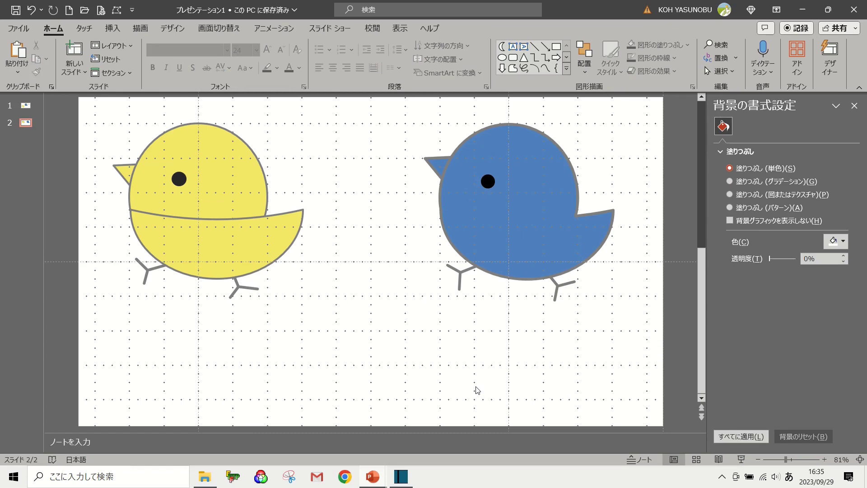
pyautogui.hotkey('ctrl', 'z')
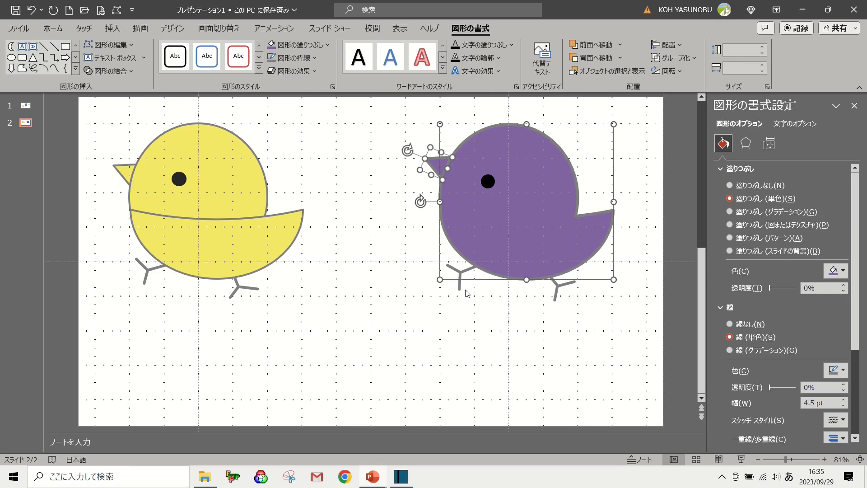
pyautogui.click(495, 368)
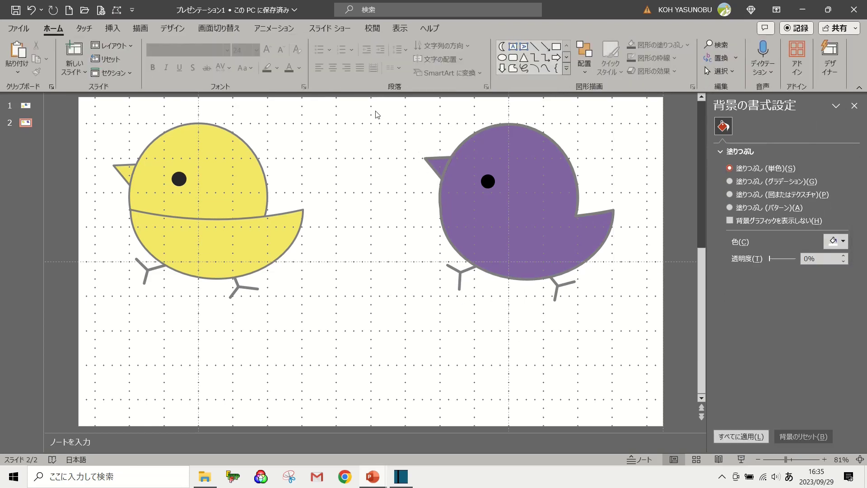
# - Select every part of the purple chick and group them into one 10.06 × 10.96 cm object
pyautogui.moveTo(375, 111); pyautogui.dragTo(650, 391)
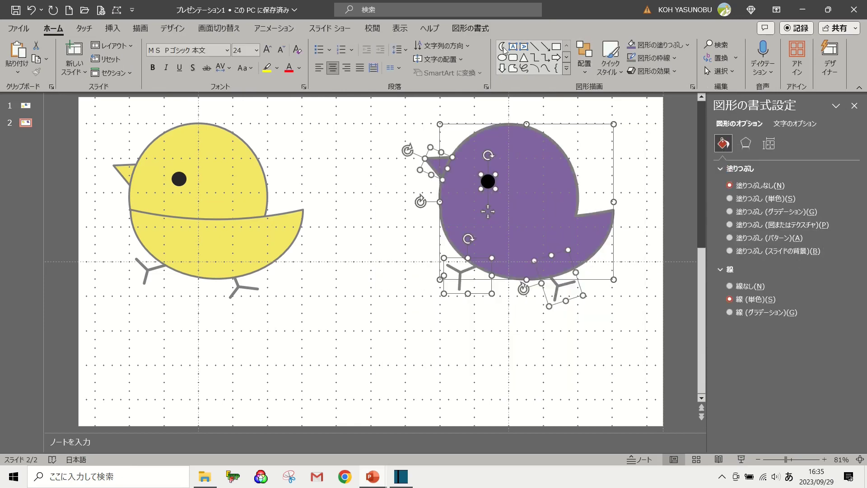
pyautogui.click(472, 29)
pyautogui.click(683, 59)
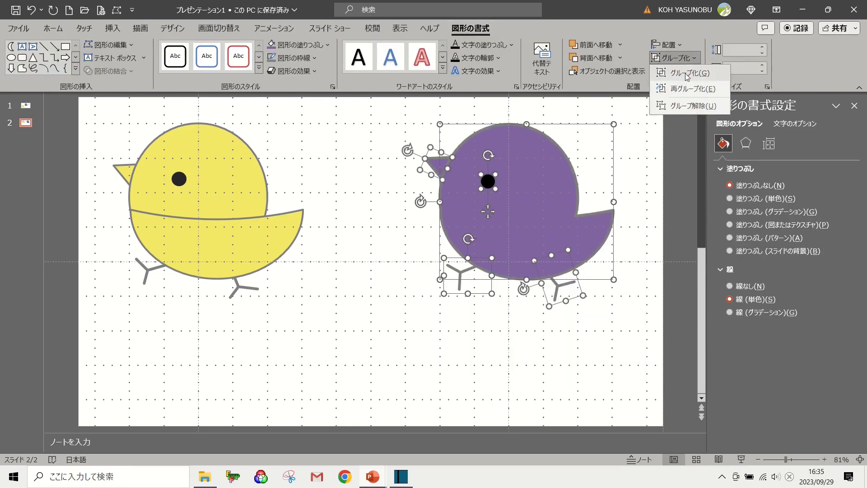
pyautogui.click(685, 74)
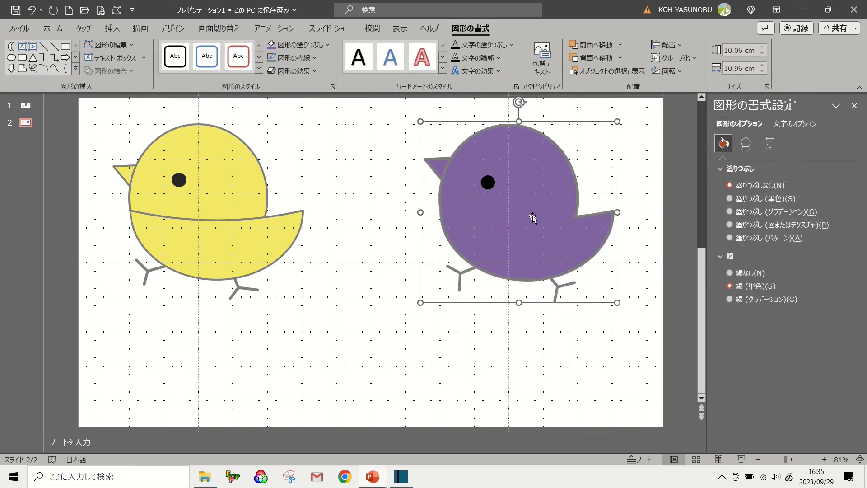
# - Use Save as Picture from the grouped purple chick's right-click menu
pyautogui.rightClick(533, 219)
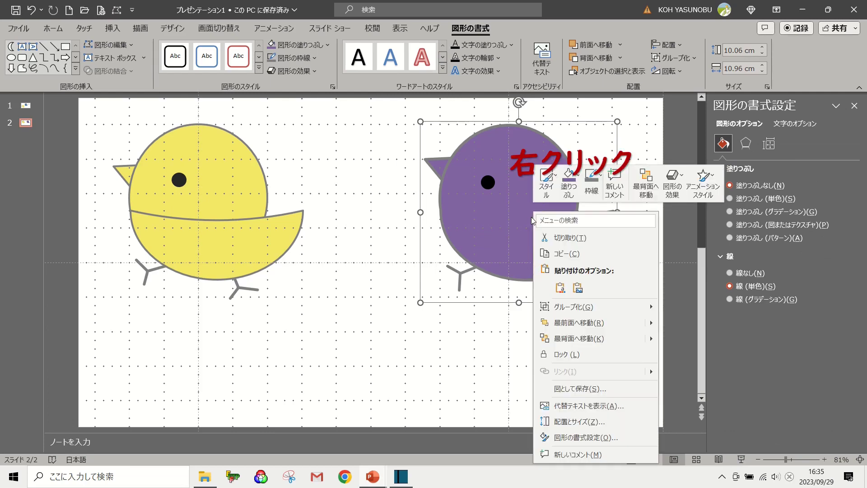
pyautogui.click(569, 395)
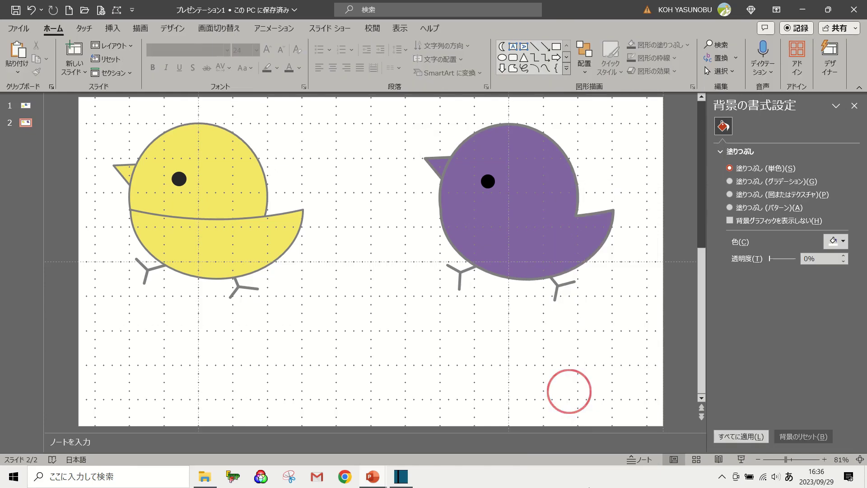